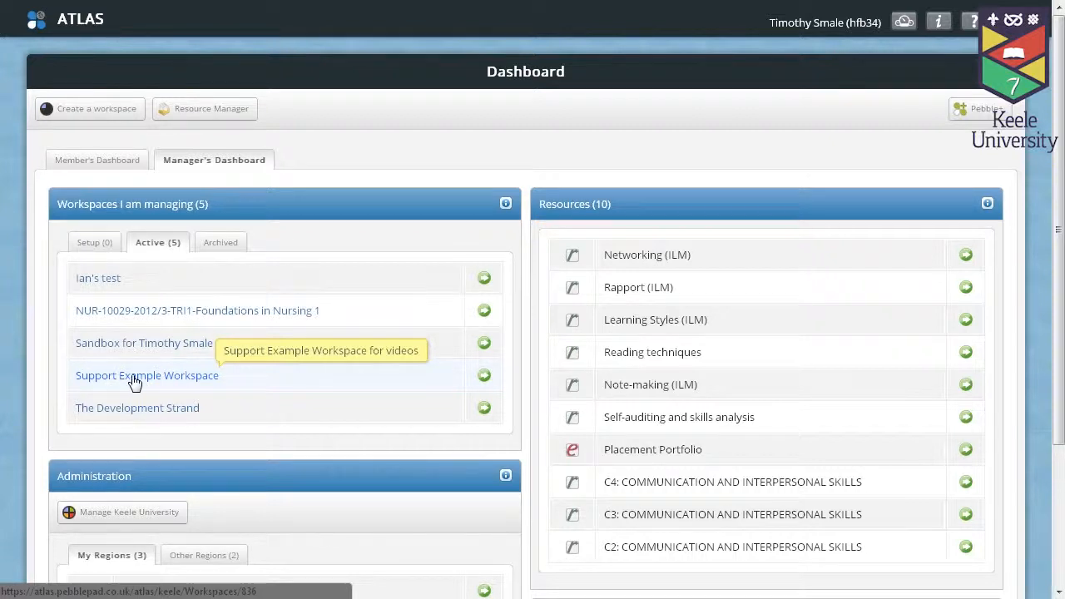
# Step: Open the Support Example Workspace from the Manager's Dashboard and view its Resources page
pyautogui.click(160, 384)
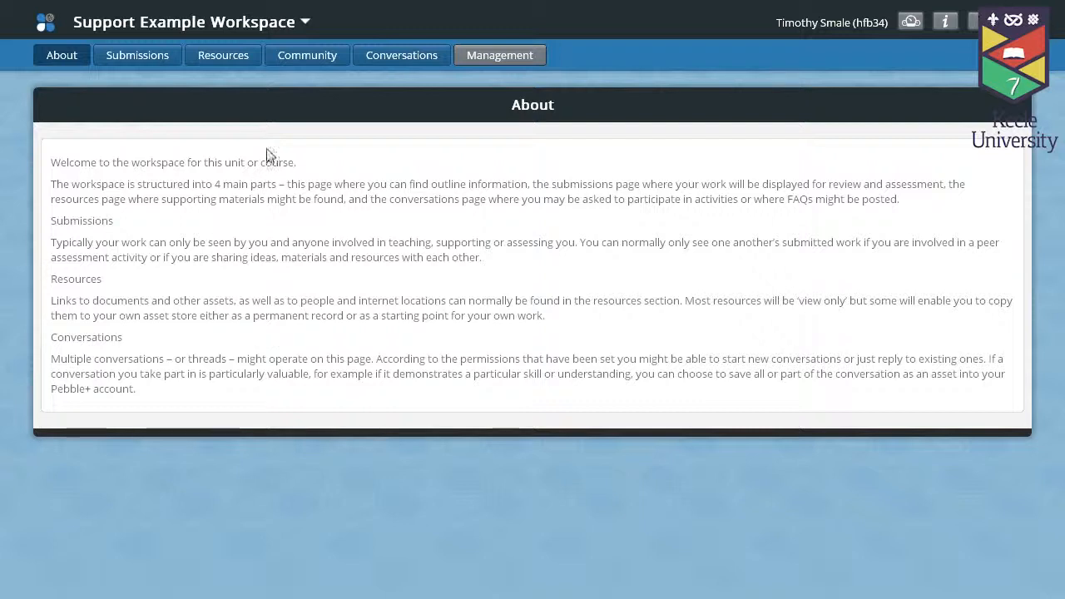
pyautogui.click(218, 65)
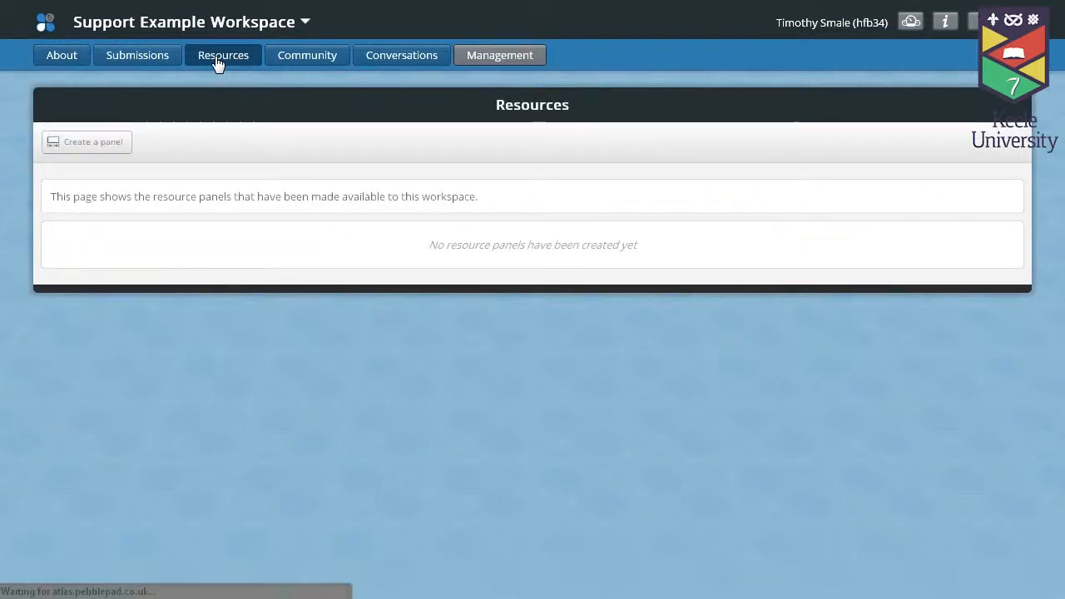
# Step: Create and save a visible panel titled 'Example Pannel' with description 'example pannel'
pyautogui.click(89, 153)
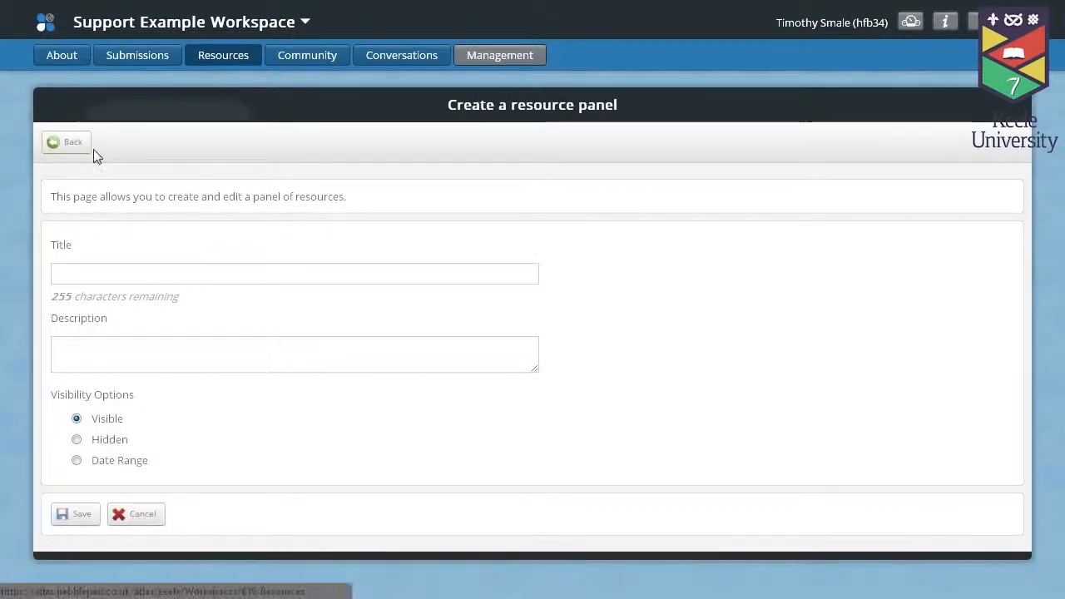
pyautogui.click(220, 272)
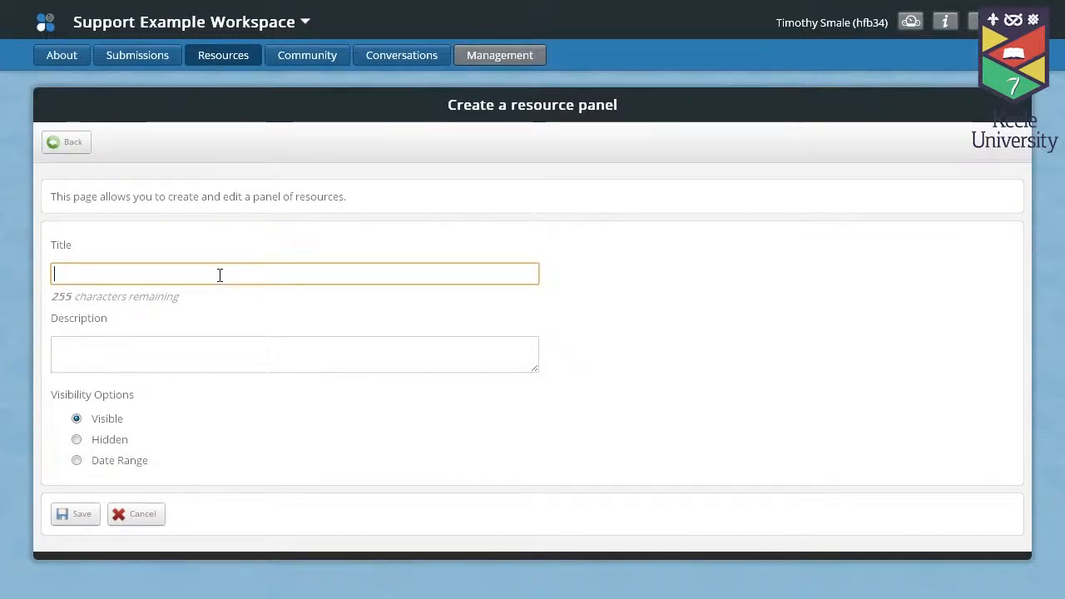
pyautogui.write('Example')
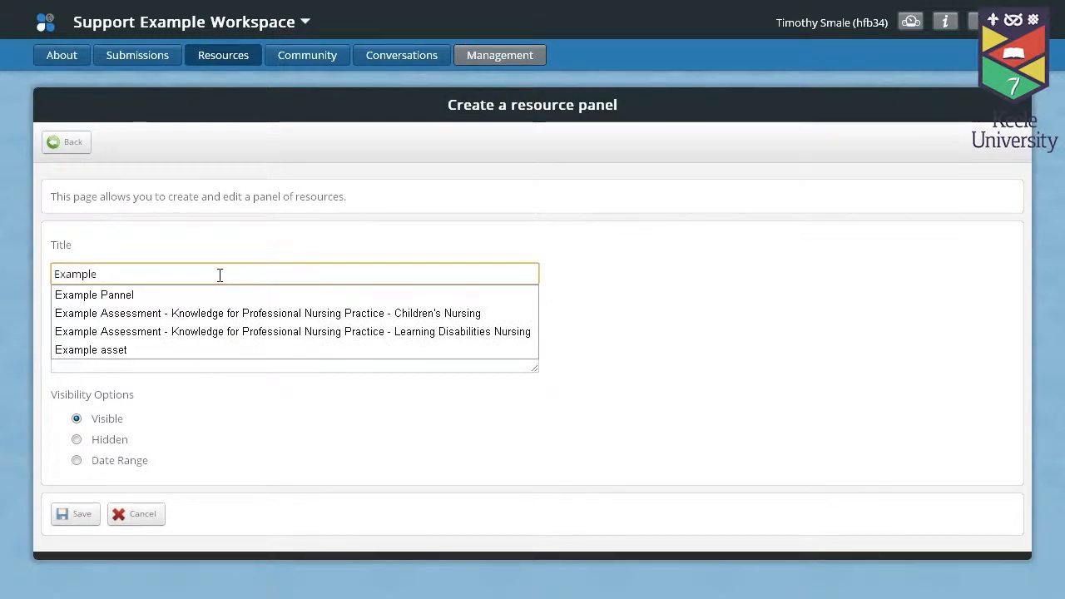
pyautogui.click(214, 293)
pyautogui.click(196, 350)
pyautogui.write('example pa')
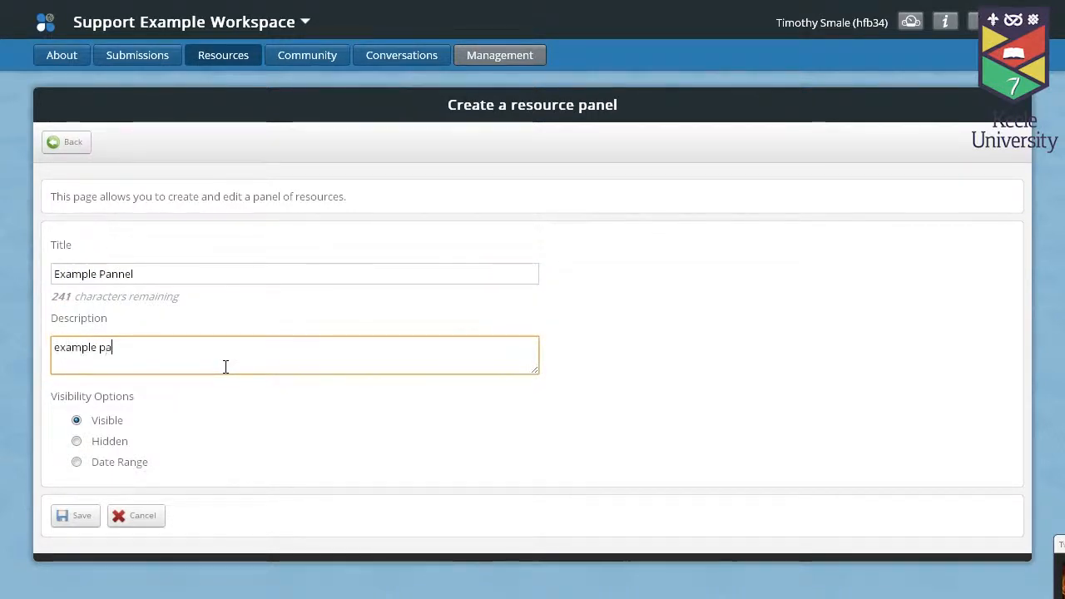
pyautogui.write('nnel')
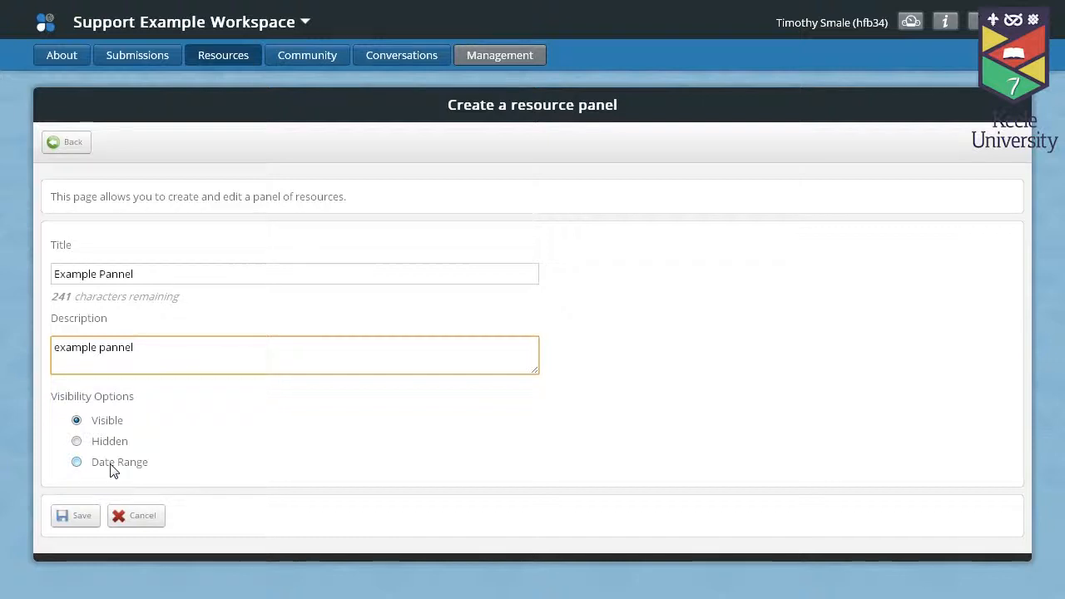
pyautogui.click(76, 521)
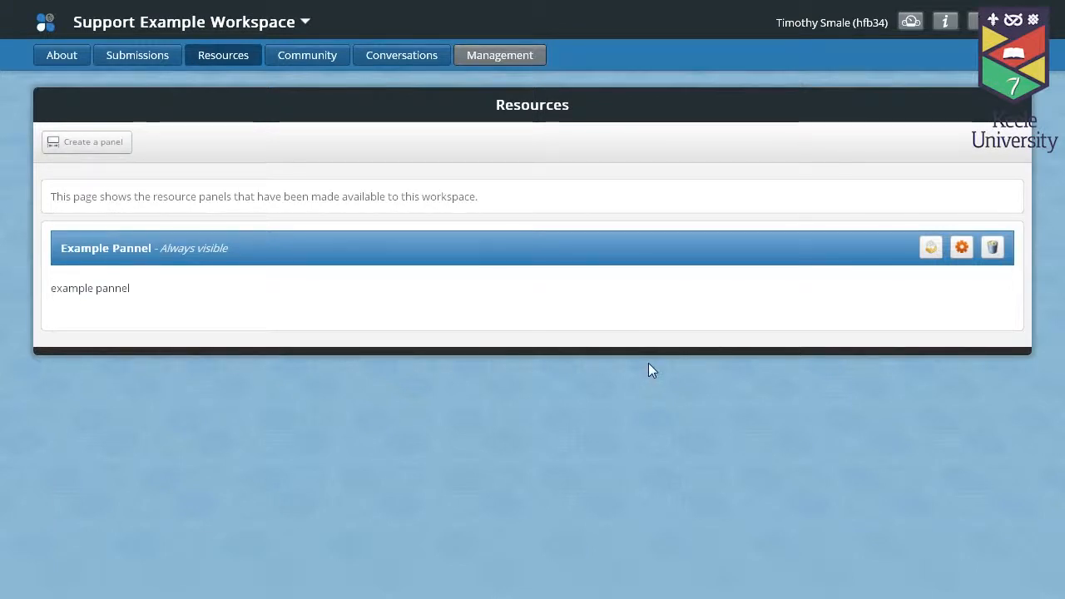
# Step: Start adding a resource to Example Pannel and list the My Assets items
pyautogui.click(931, 250)
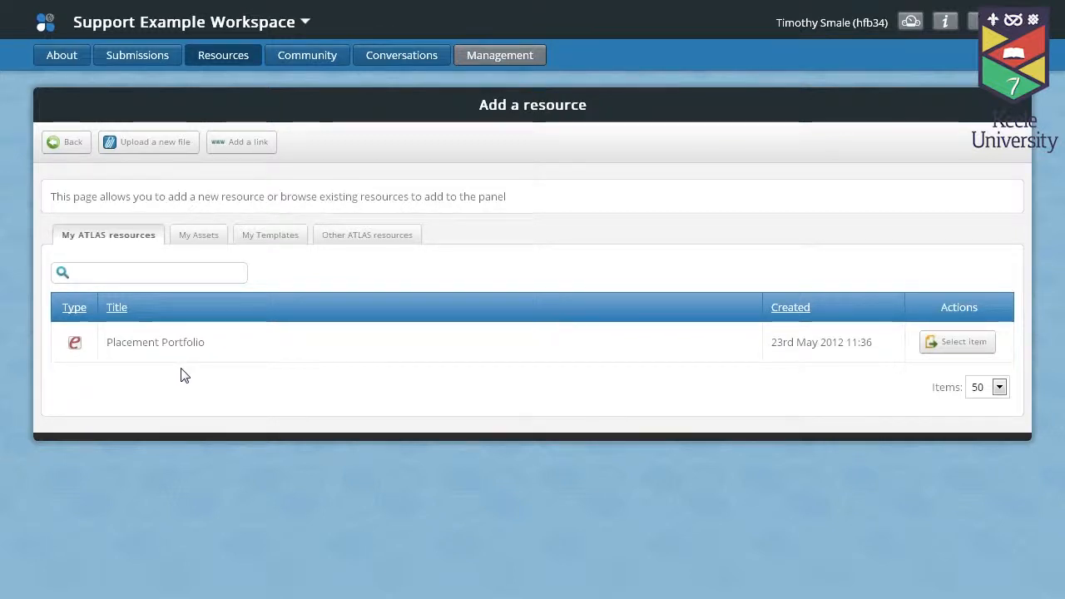
pyautogui.click(193, 243)
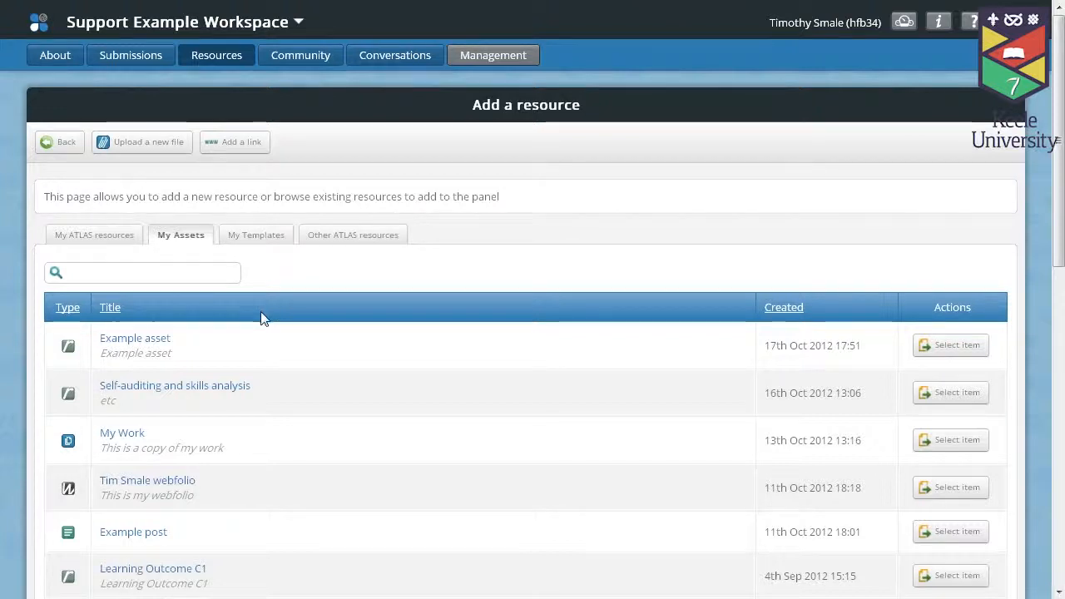
# Step: Select Example asset, give it Copy permission, and save it to the panel
pyautogui.click(965, 355)
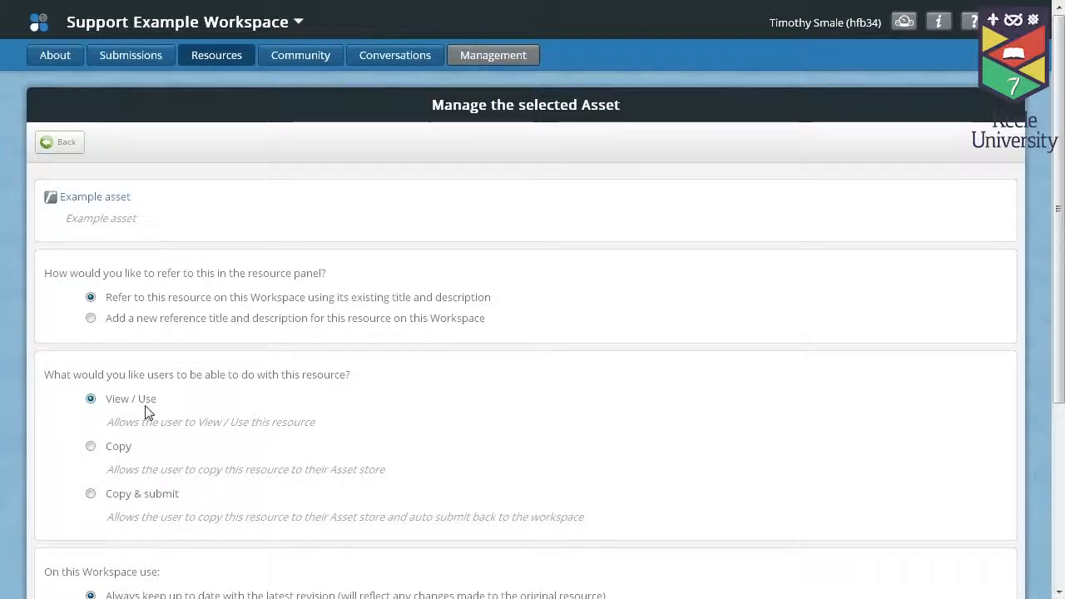
pyautogui.click(114, 453)
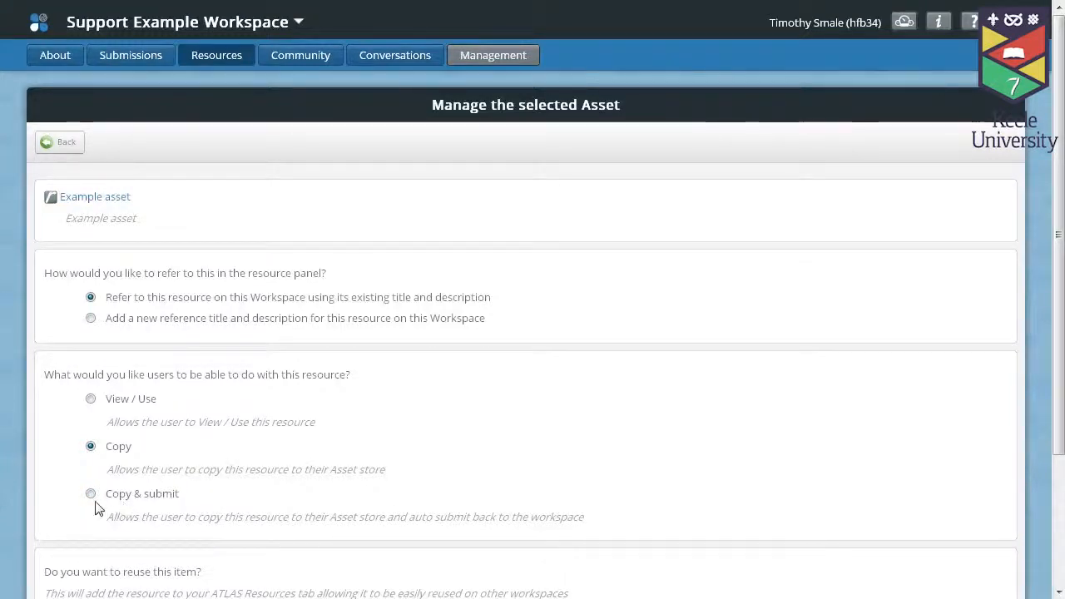
pyautogui.scroll(-3, 83, 508)
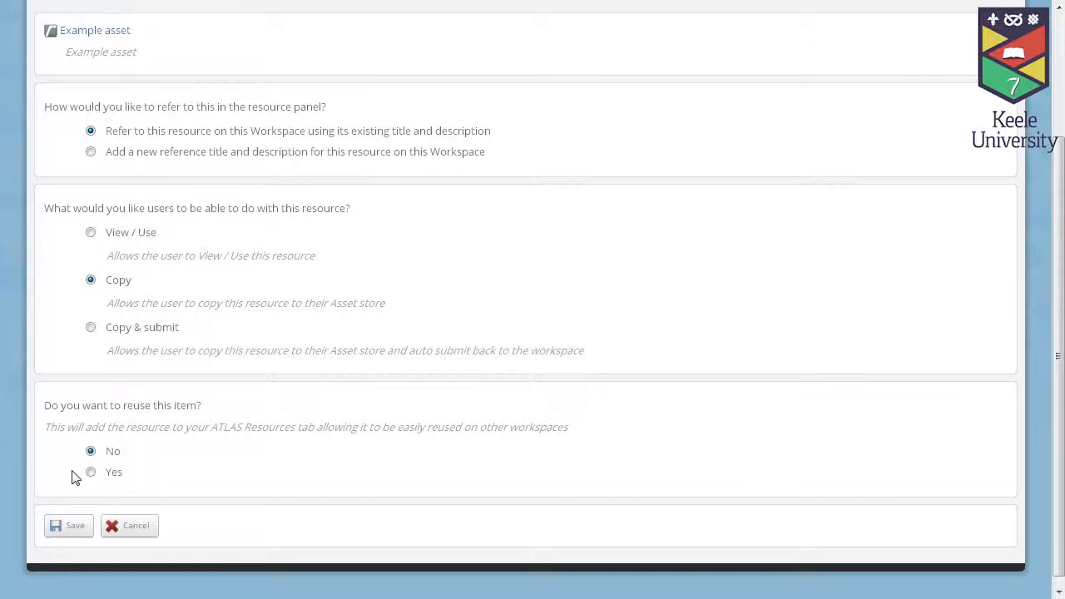
pyautogui.click(75, 532)
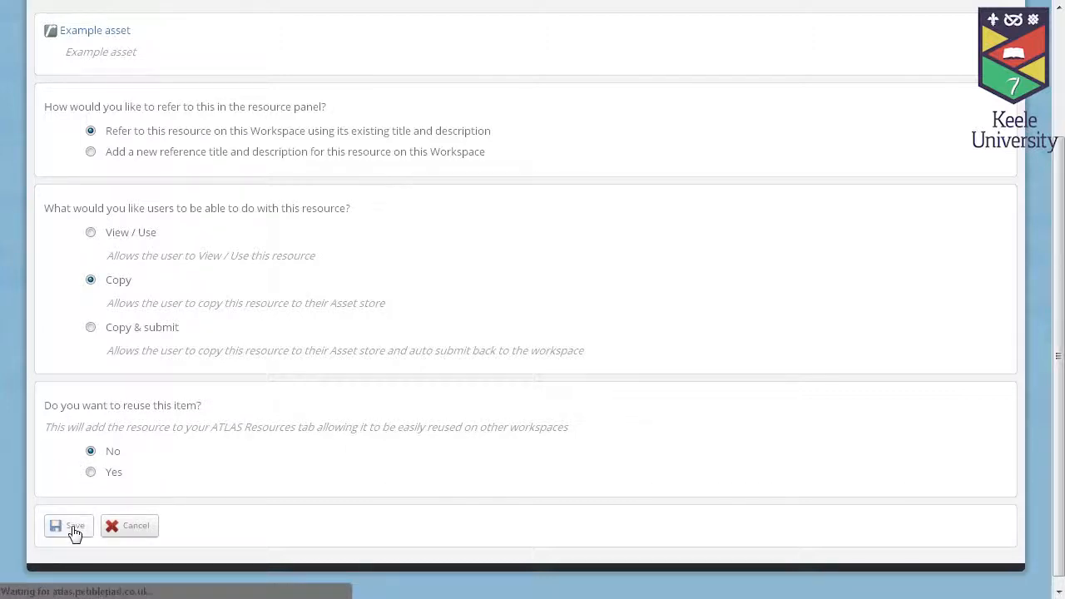
pyautogui.scroll(-1, 261, 473)
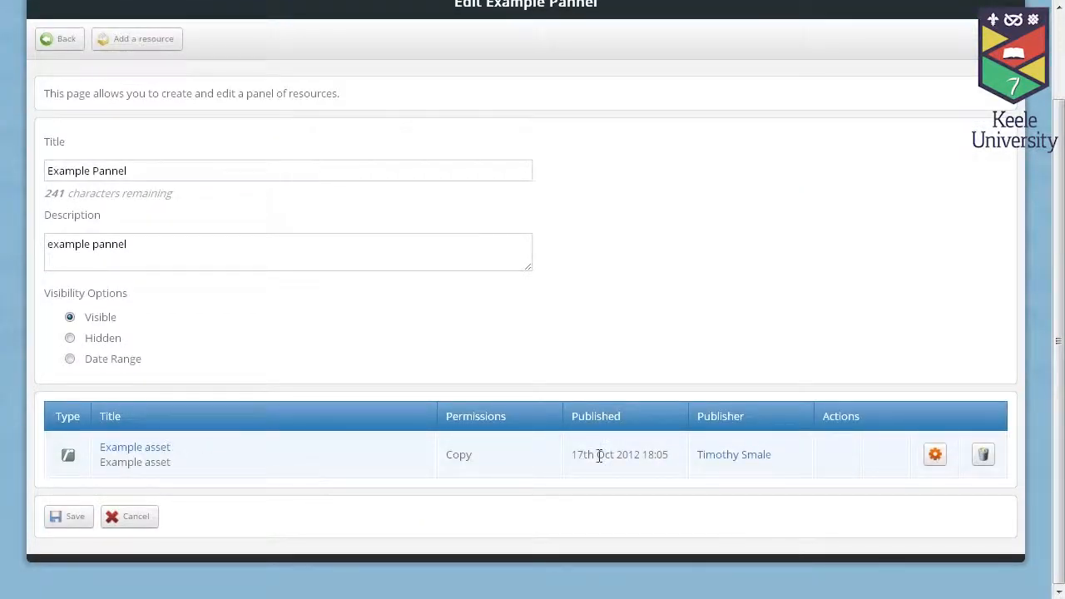
# Step: Save the panel, then add Example Template from the templates list and save it
pyautogui.click(73, 517)
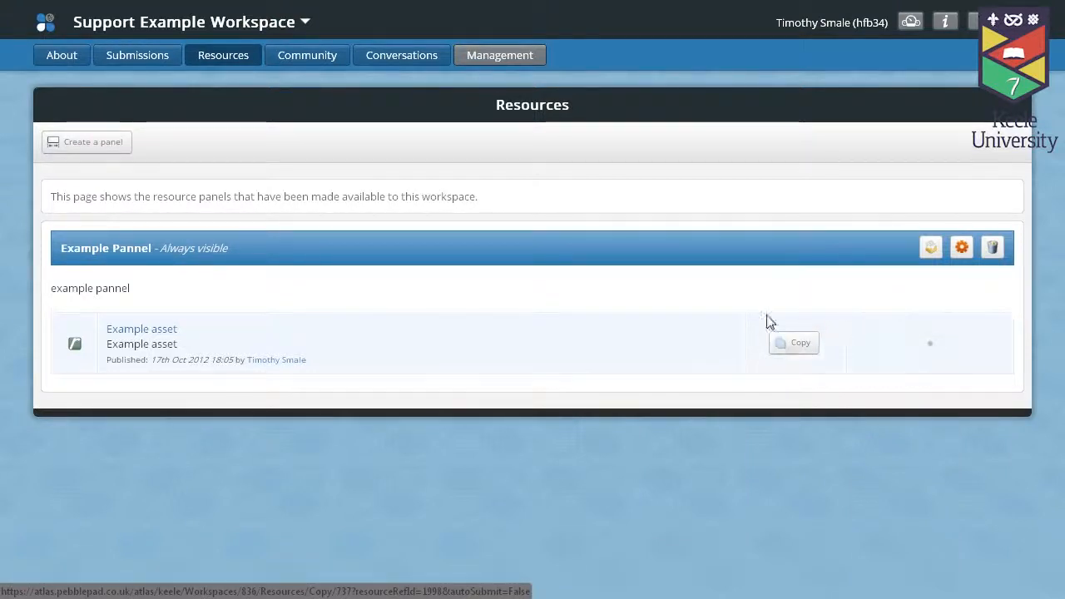
pyautogui.click(935, 254)
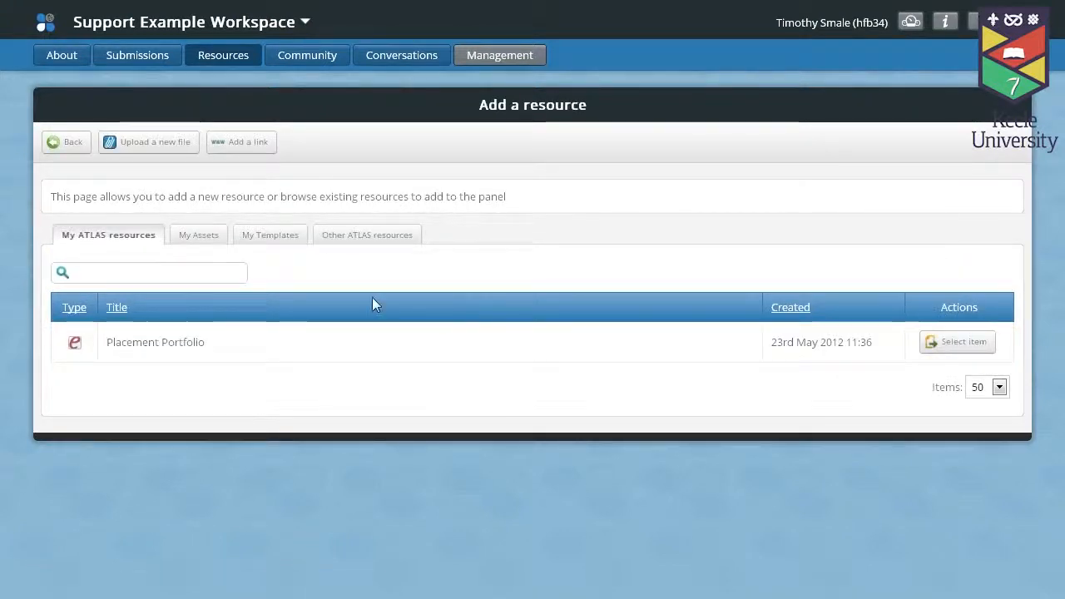
pyautogui.click(284, 243)
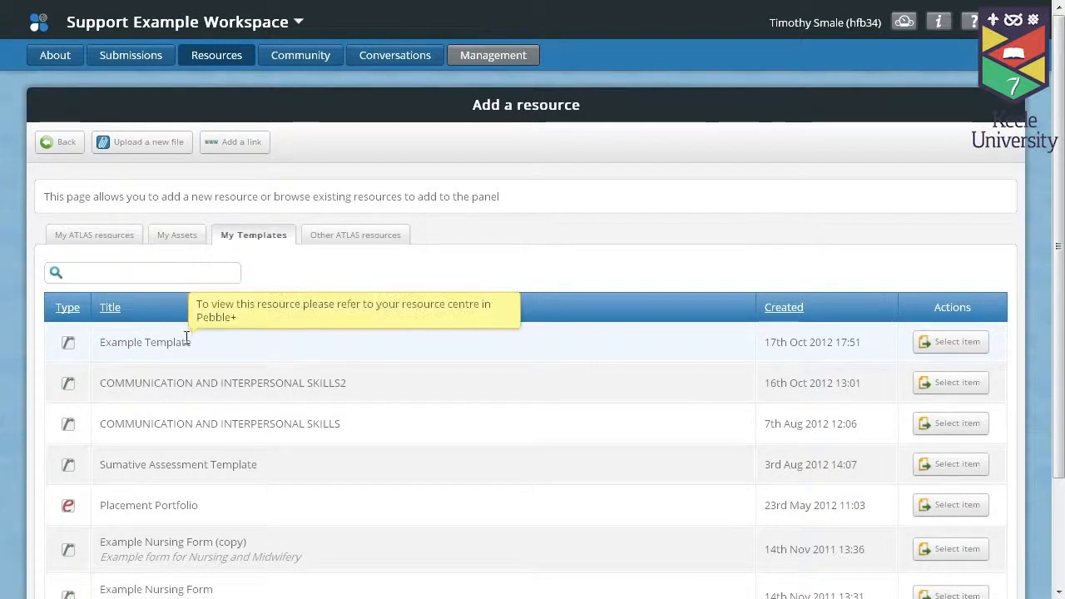
pyautogui.click(929, 342)
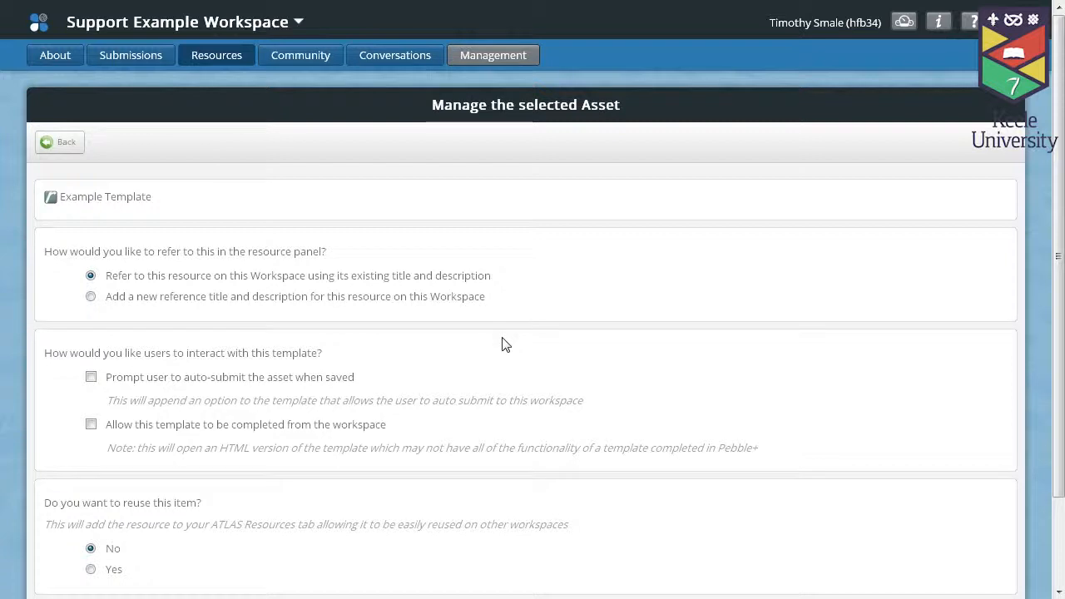
pyautogui.scroll(-2, 65, 367)
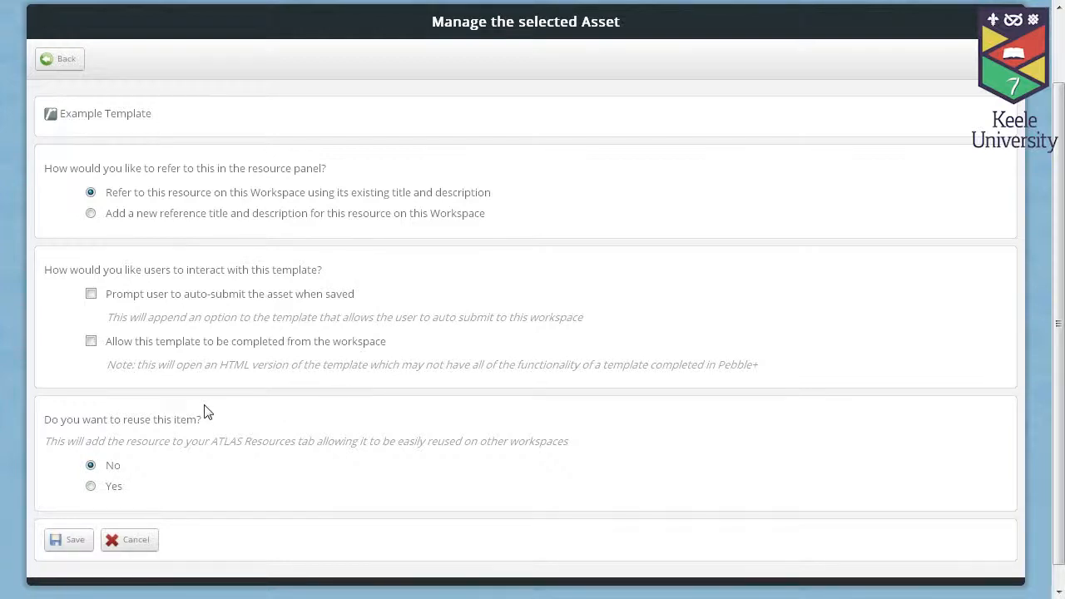
pyautogui.click(71, 543)
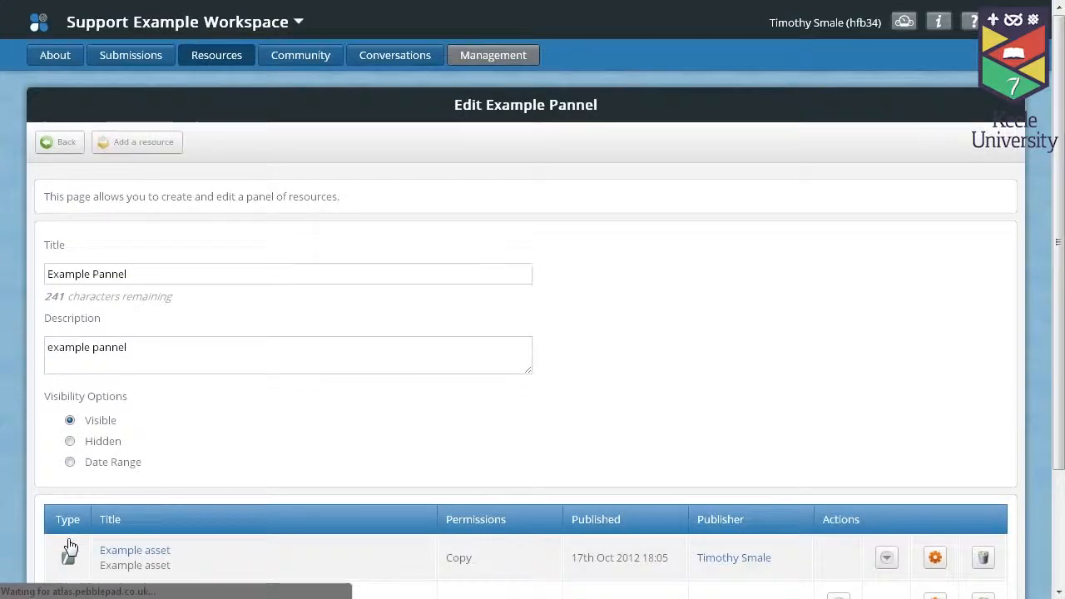
pyautogui.scroll(-2, 128, 504)
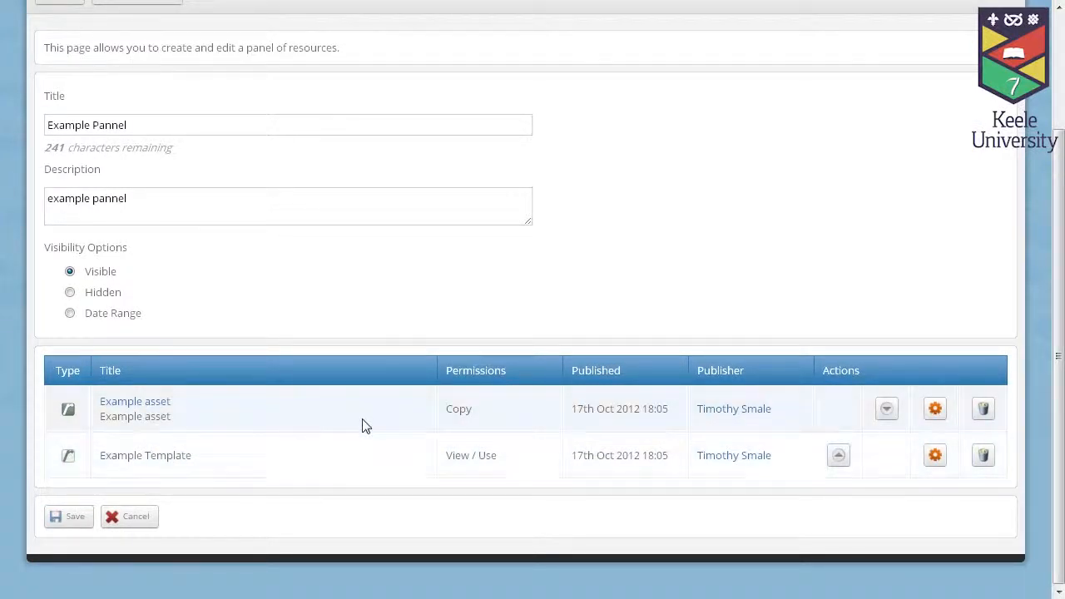
pyautogui.scroll(1, 370, 407)
# Step: Start uploading a new file resource and attach Example File.pdf from the Desktop
pyautogui.click(144, 79)
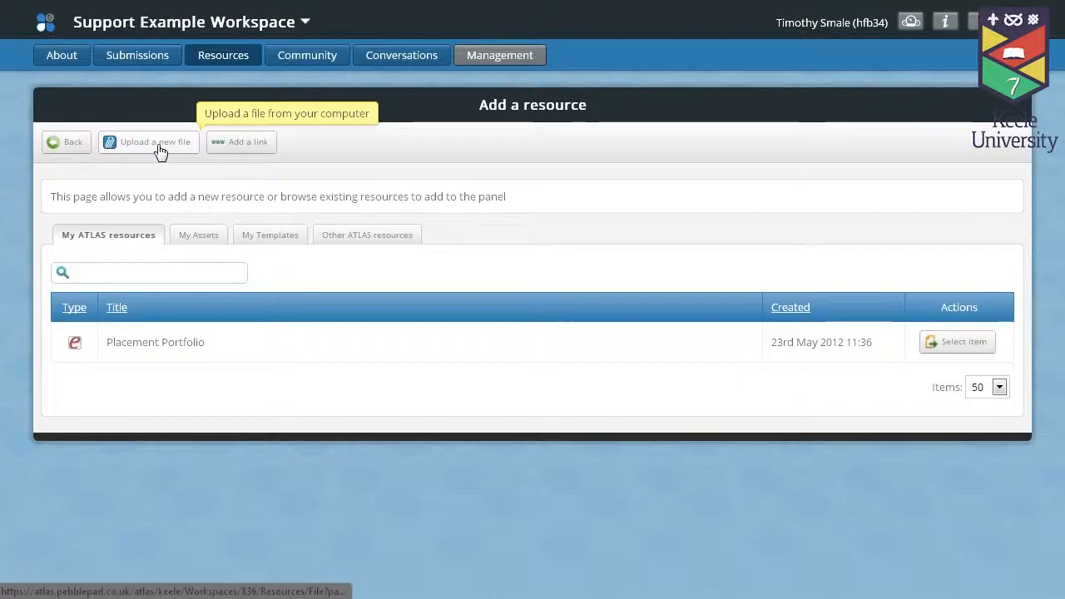
pyautogui.click(158, 146)
pyautogui.click(88, 280)
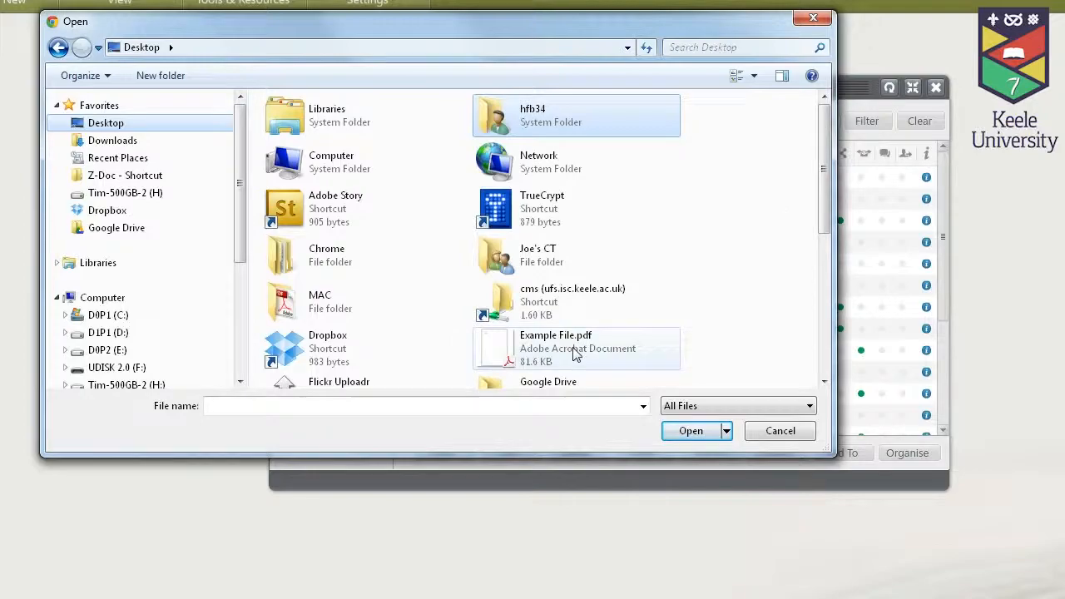
pyautogui.click(582, 351)
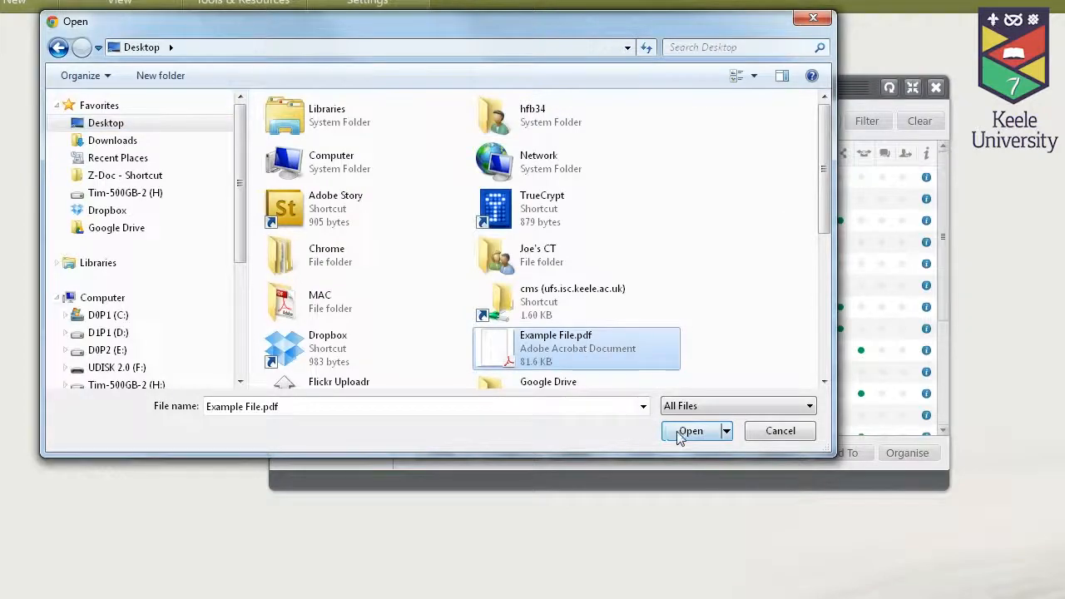
pyautogui.click(679, 434)
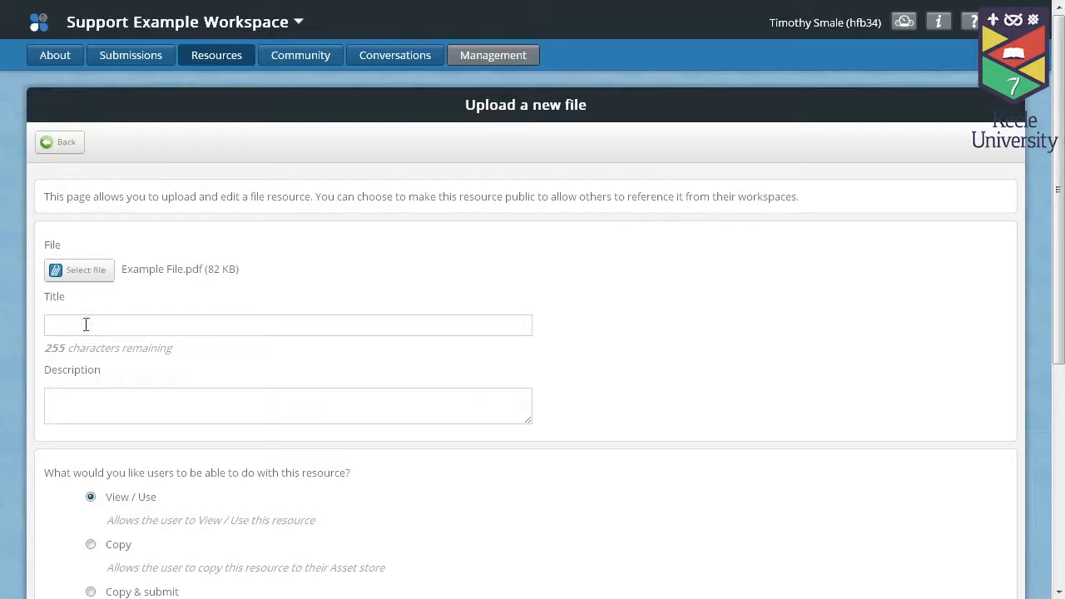
pyautogui.click(87, 327)
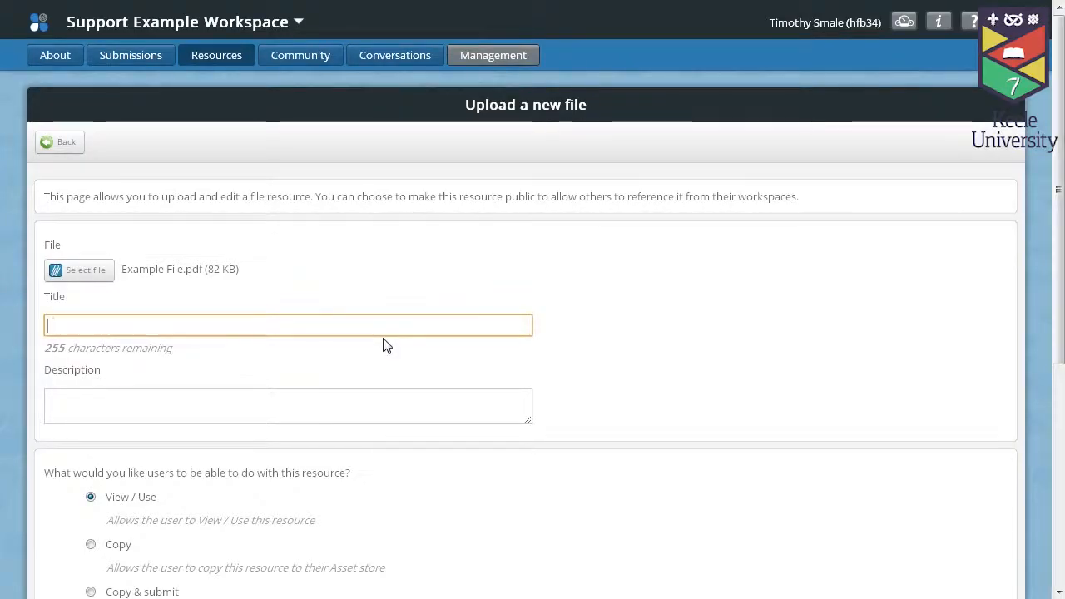
# Step: Title the upload 'Example File', describe it 'Example', allow Copy, and save
pyautogui.write('Example')
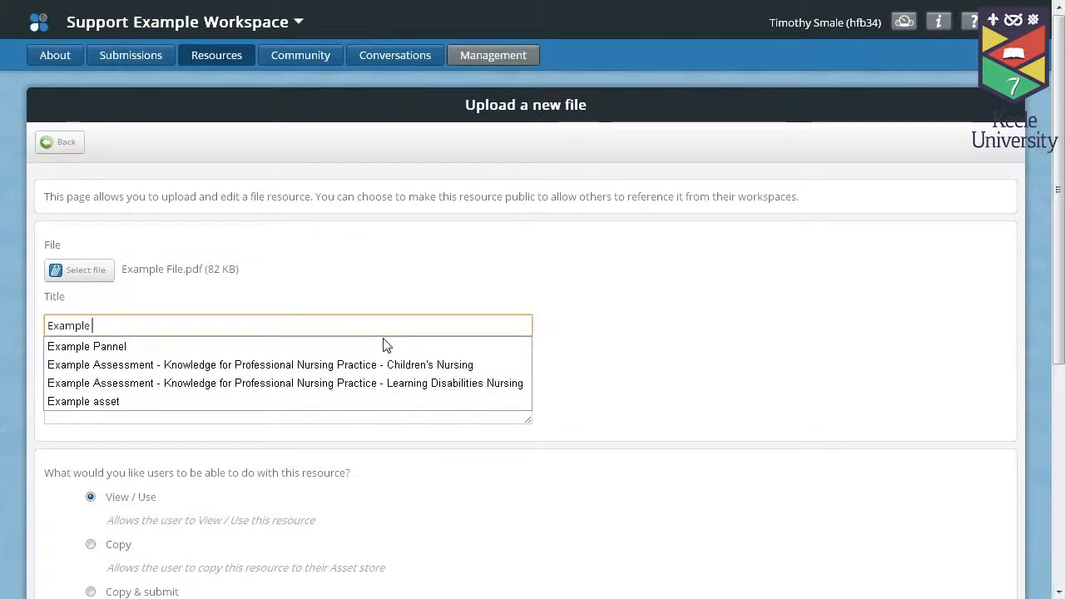
pyautogui.write(' File')
pyautogui.click(318, 405)
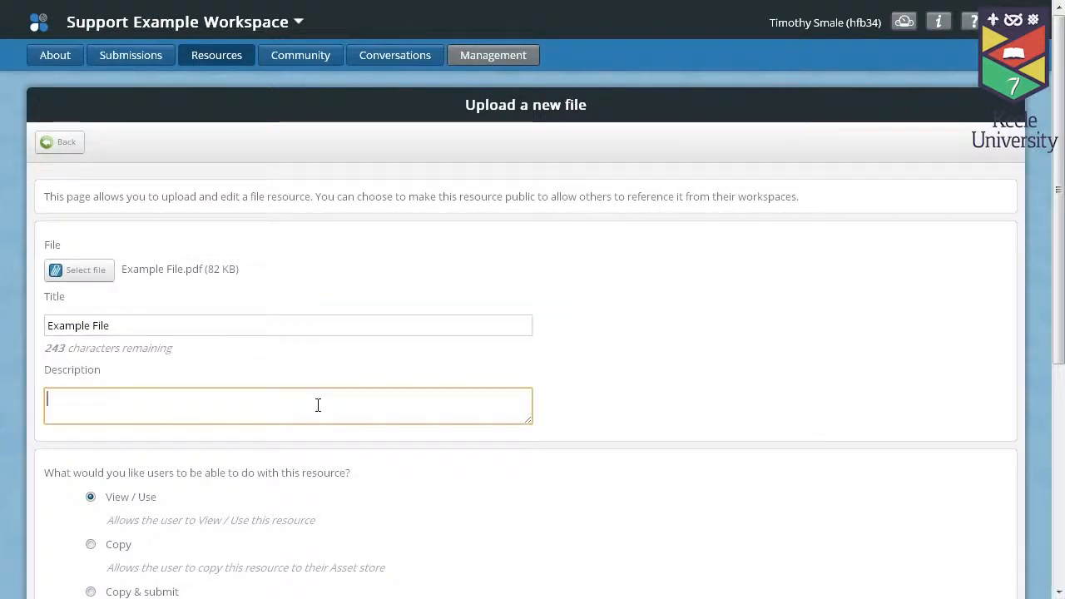
pyautogui.write('ample')
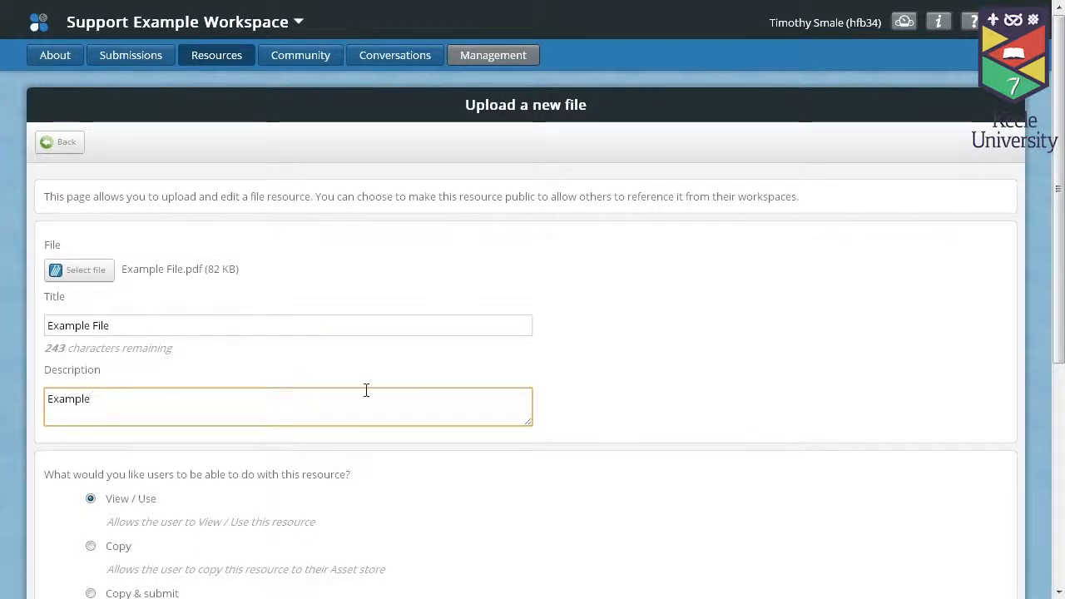
pyautogui.scroll(-3, 366, 390)
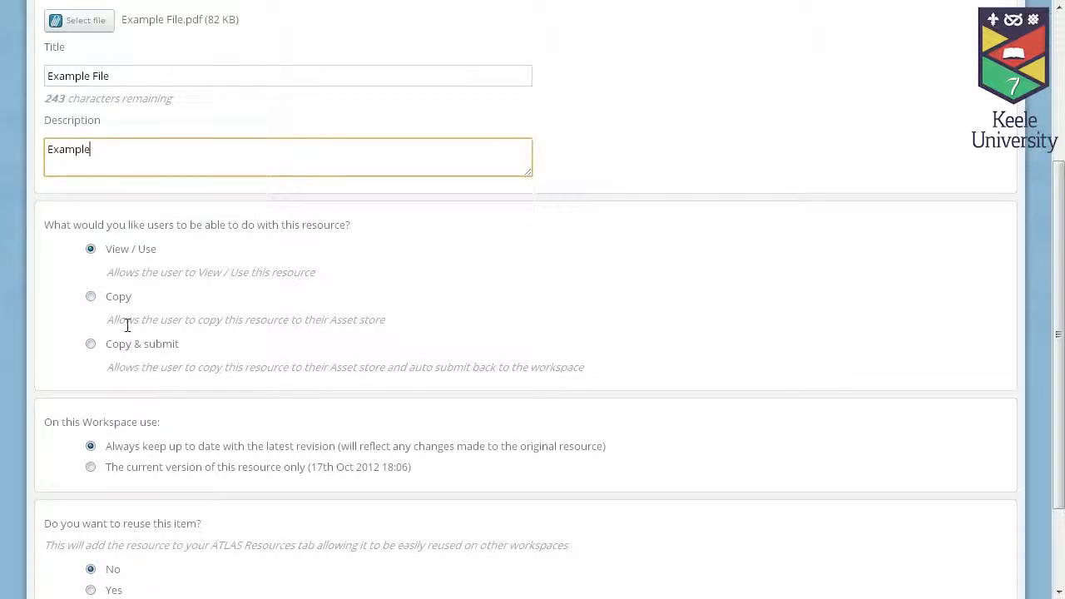
pyautogui.click(91, 297)
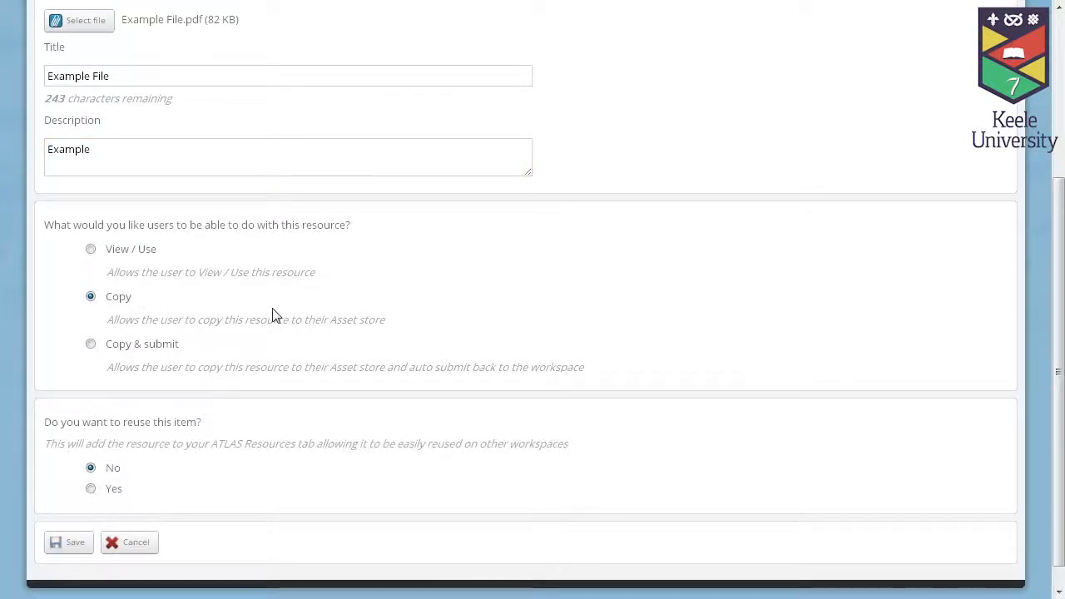
pyautogui.scroll(-1, 95, 356)
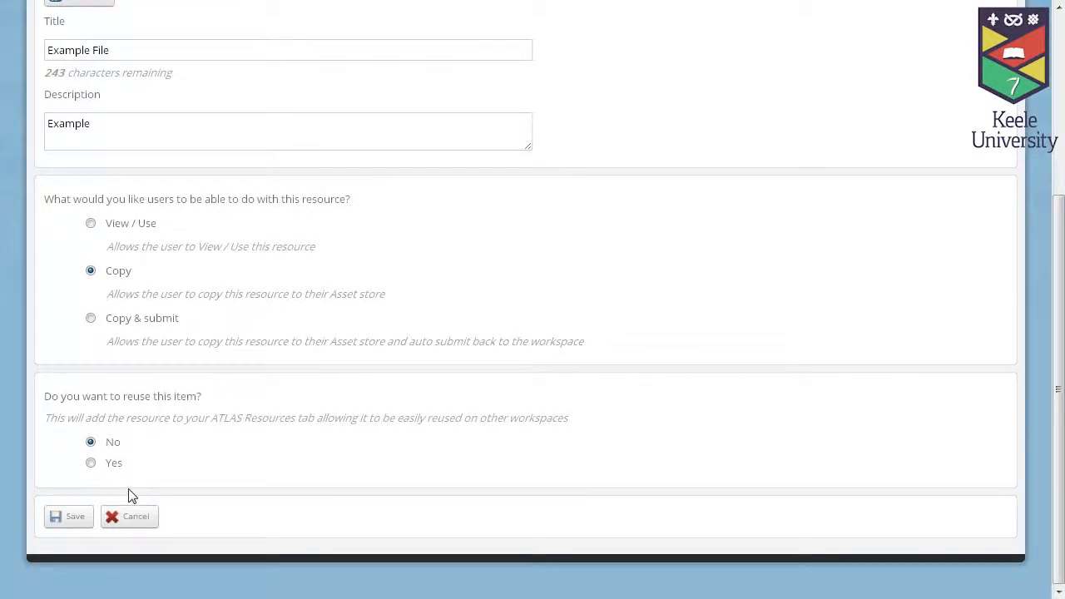
pyautogui.click(74, 516)
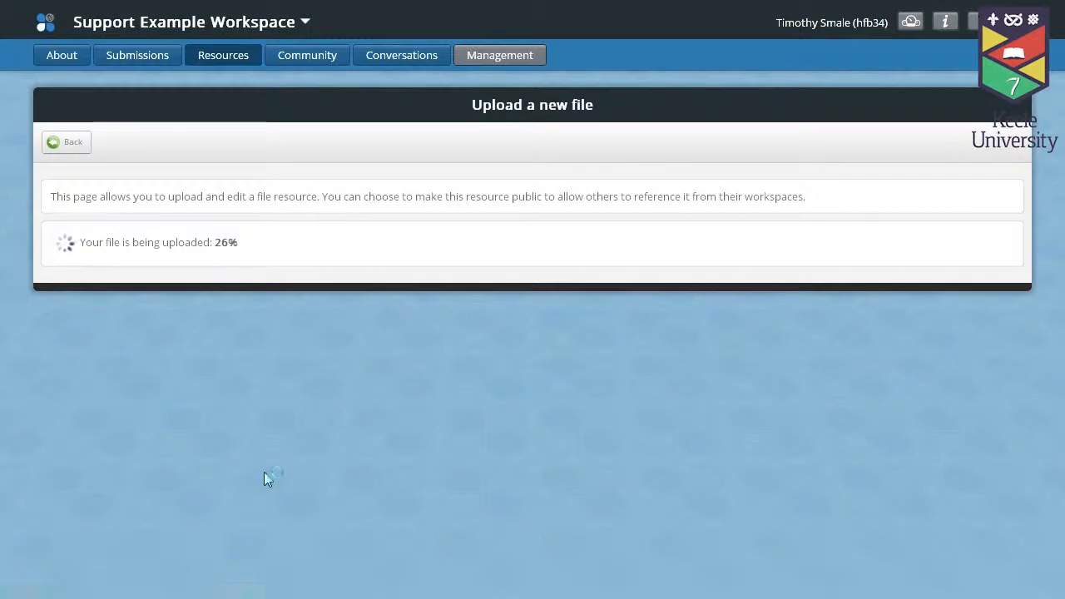
# Step: Save the panel listing Example asset, Example Template and Example File
pyautogui.scroll(-3, 267, 477)
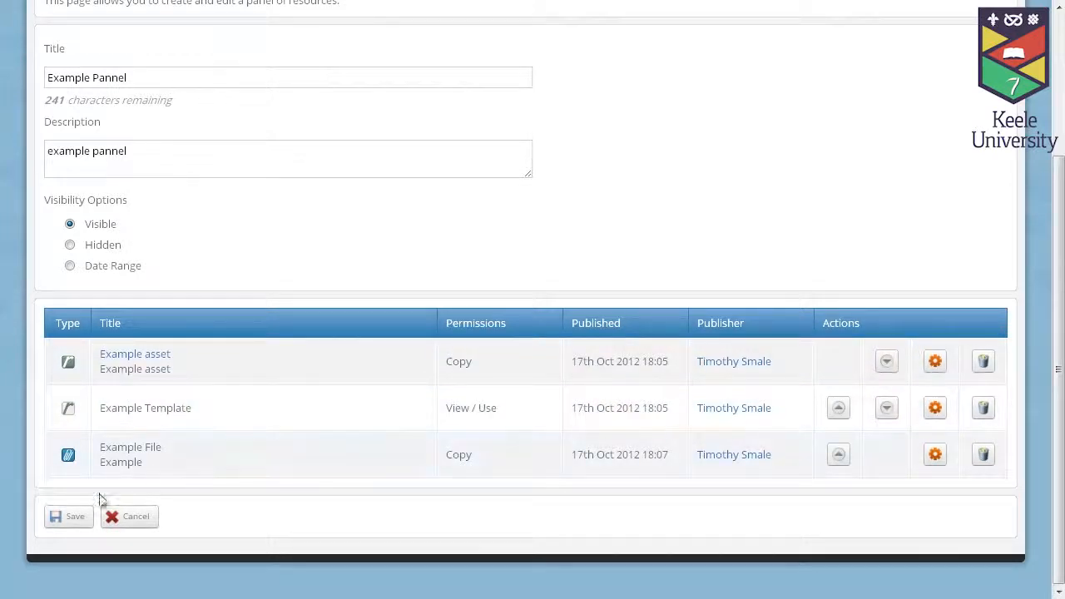
pyautogui.click(72, 517)
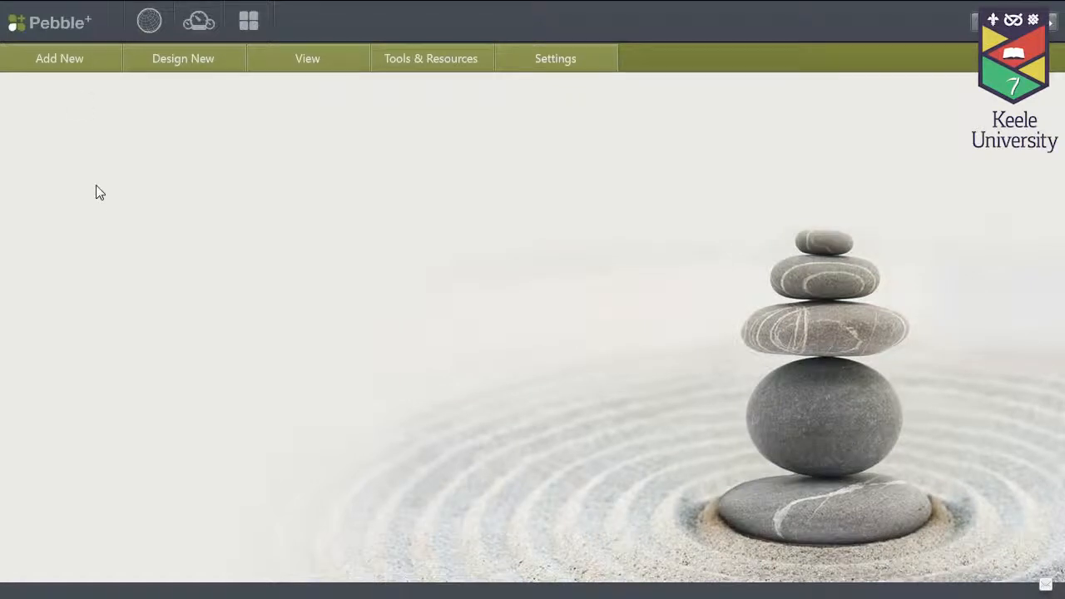
# Step: Open the Resource Centre through the Tools & Resources menu
pyautogui.click(75, 70)
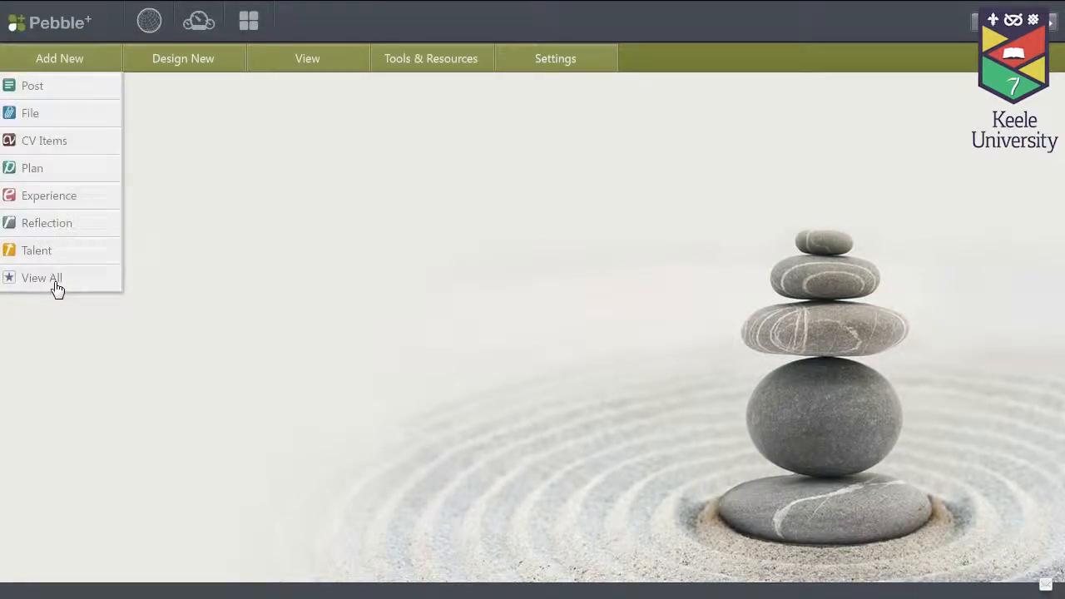
pyautogui.click(60, 283)
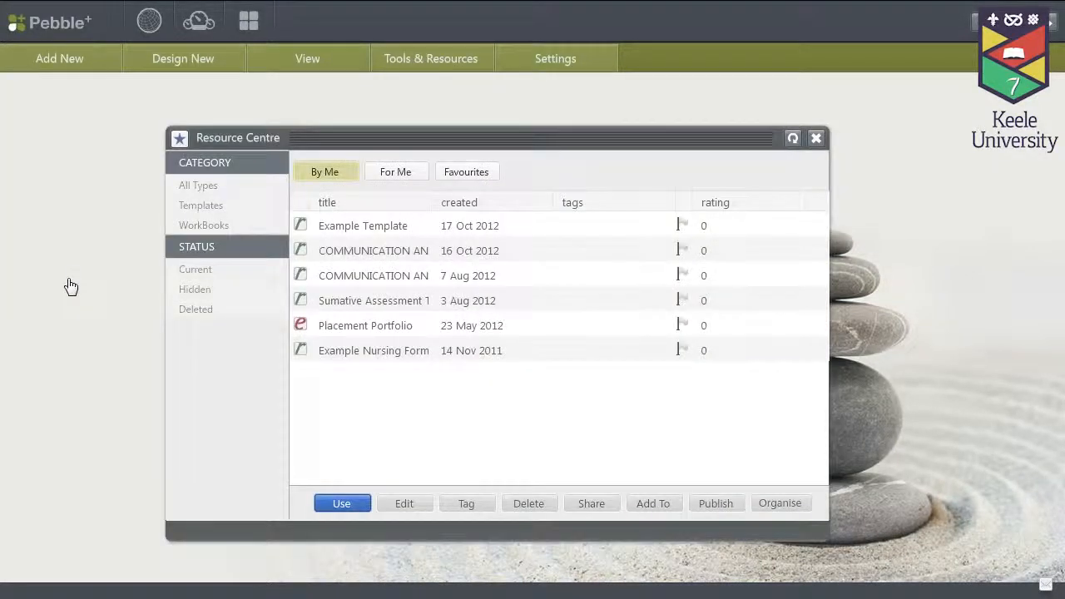
pyautogui.click(816, 138)
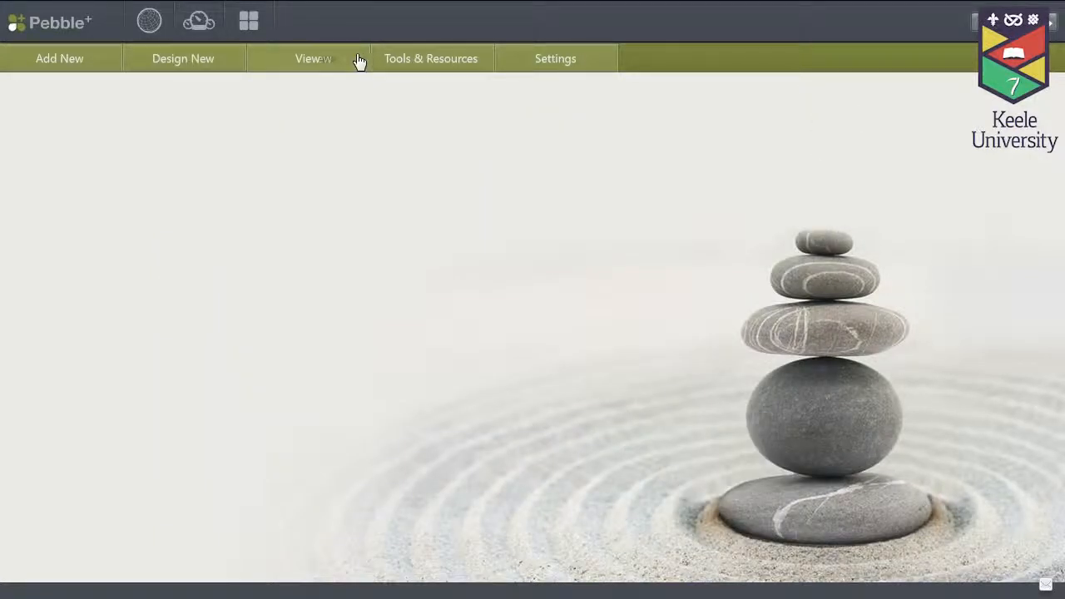
pyautogui.click(404, 62)
pyautogui.click(419, 119)
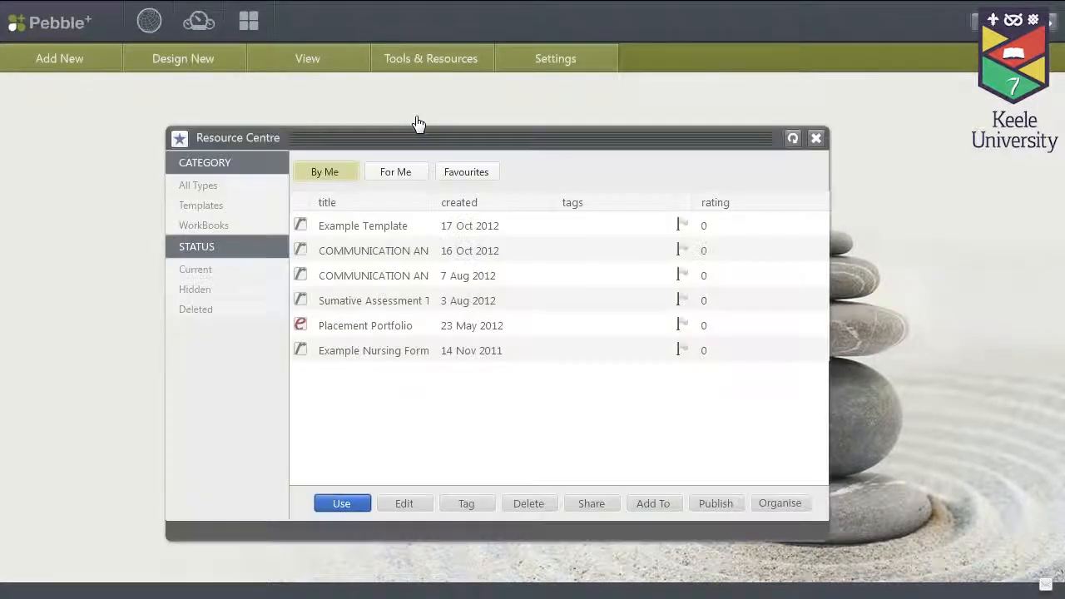
# Step: In the For Me tab, select Example Template and use it
pyautogui.click(397, 175)
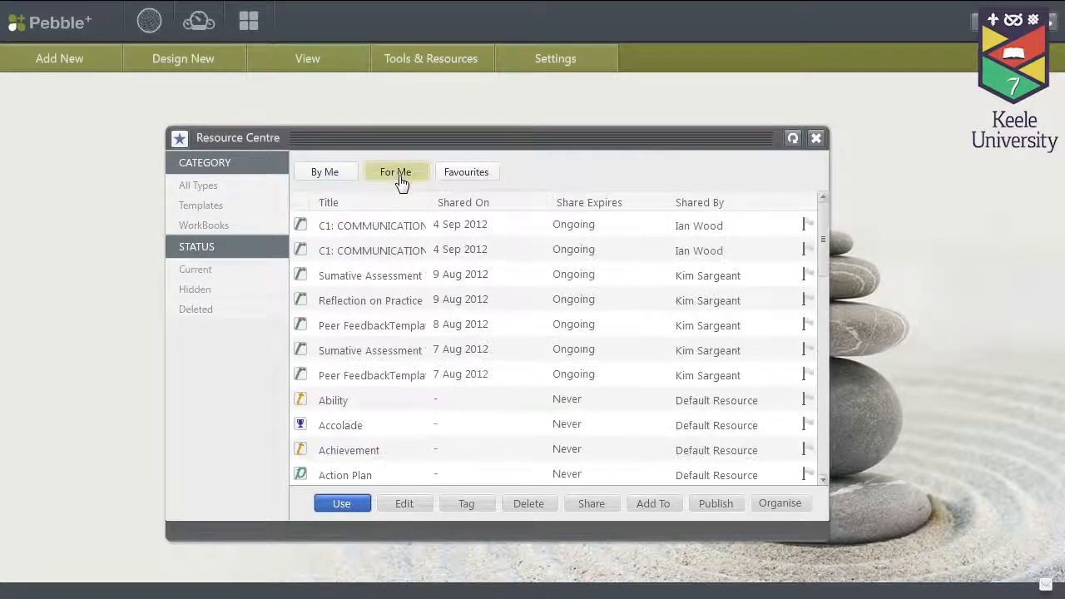
pyautogui.moveTo(827, 221); pyautogui.dragTo(822, 321)
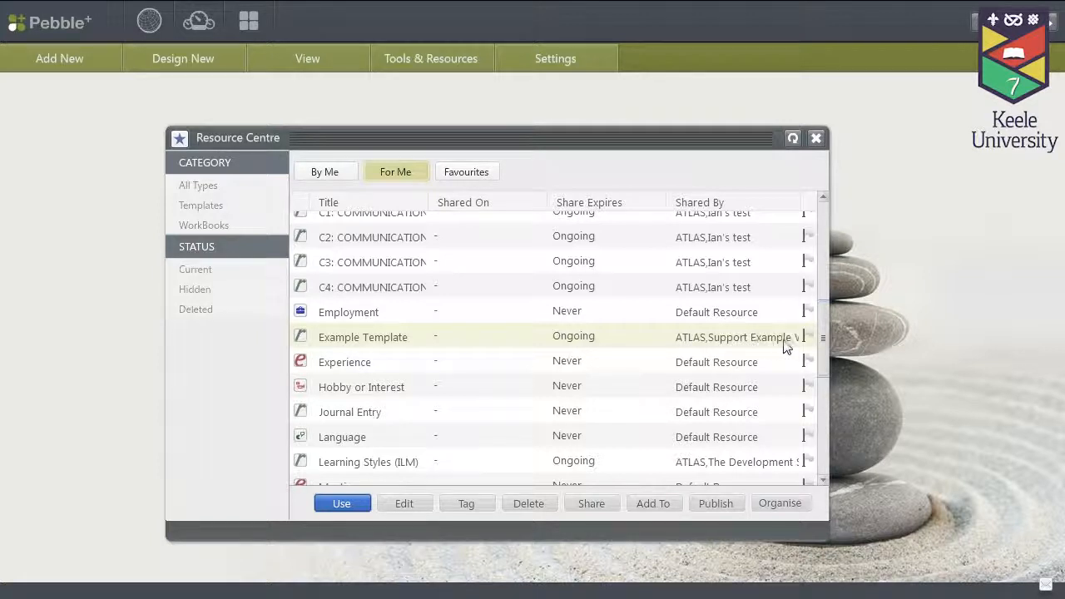
pyautogui.click(363, 347)
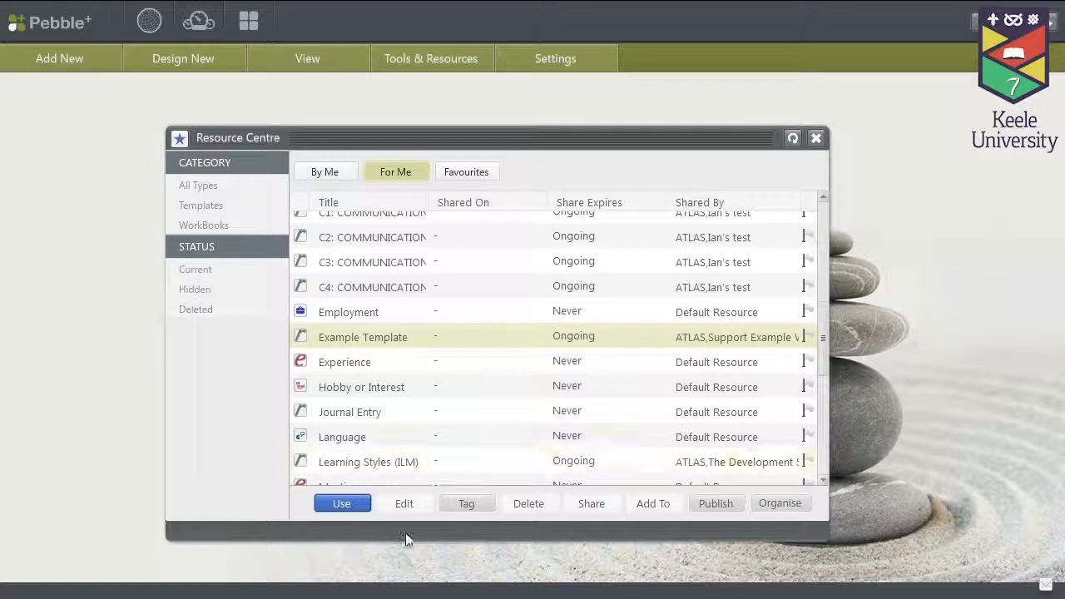
pyautogui.click(343, 504)
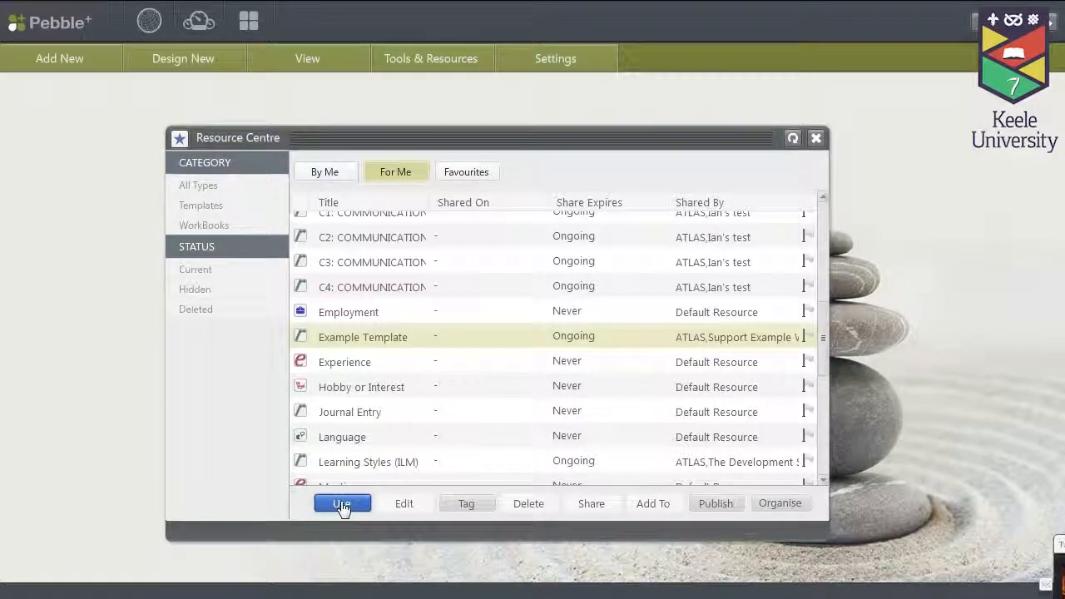